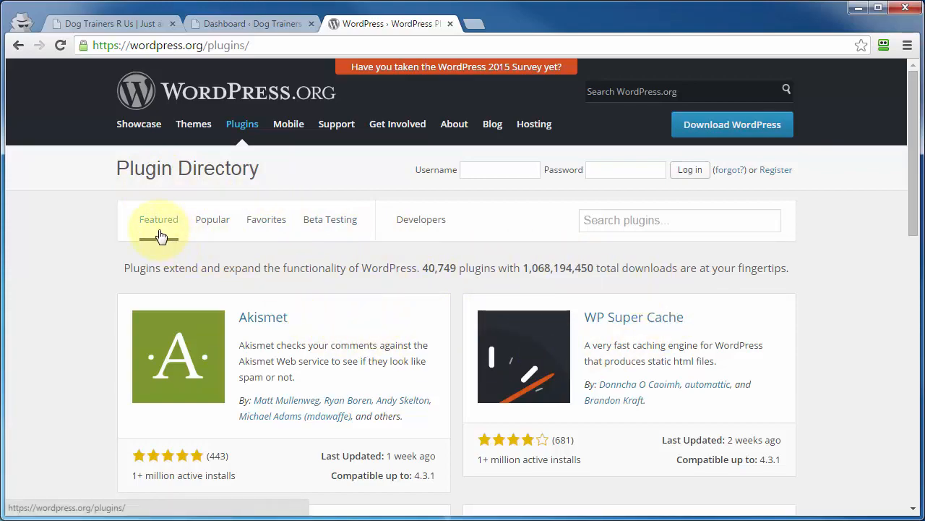
# Step: Browse the Featured, Popular and Favorites listings in the WordPress.org plugin directory
pyautogui.scroll(-4, 160, 236)
pyautogui.scroll(4, 159, 238)
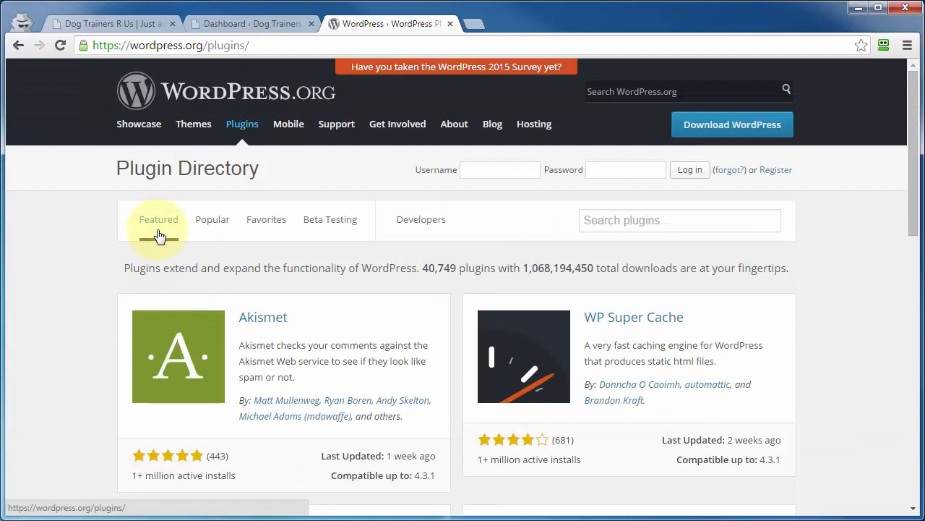
pyautogui.click(210, 228)
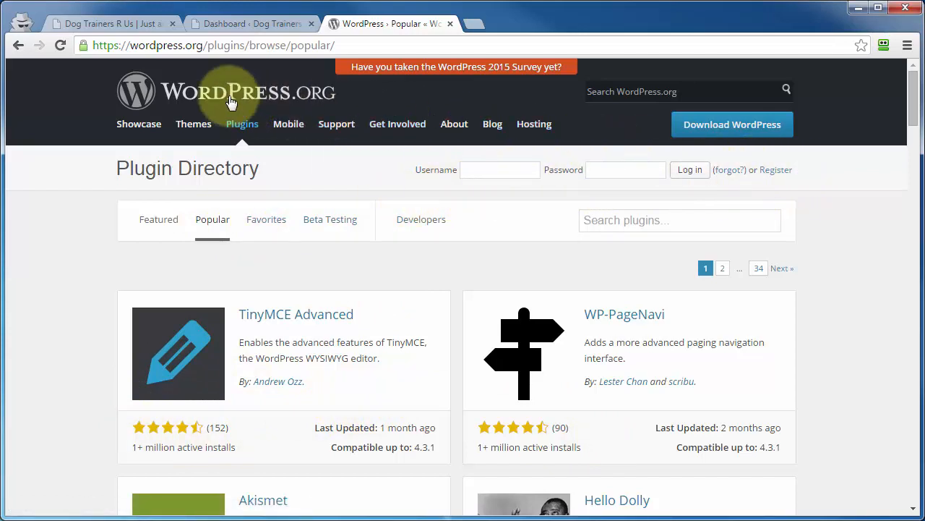
pyautogui.click(265, 230)
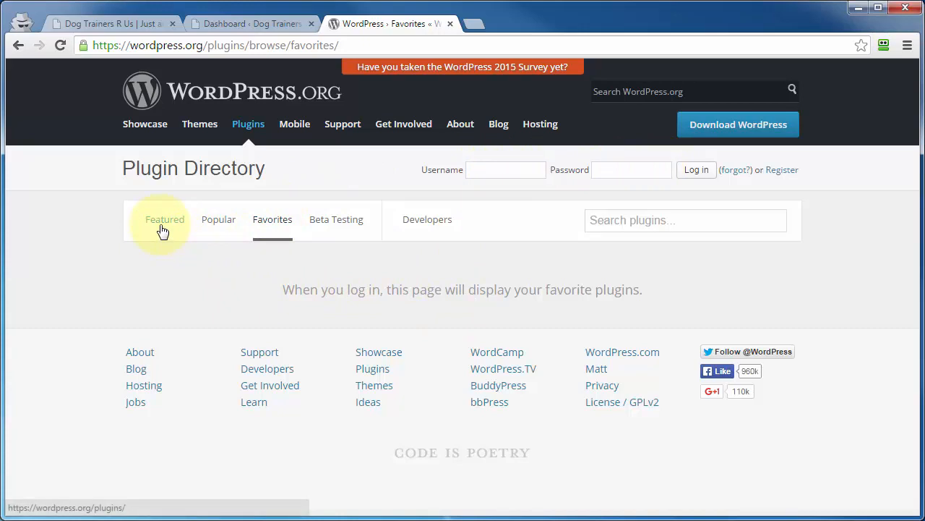
pyautogui.click(210, 226)
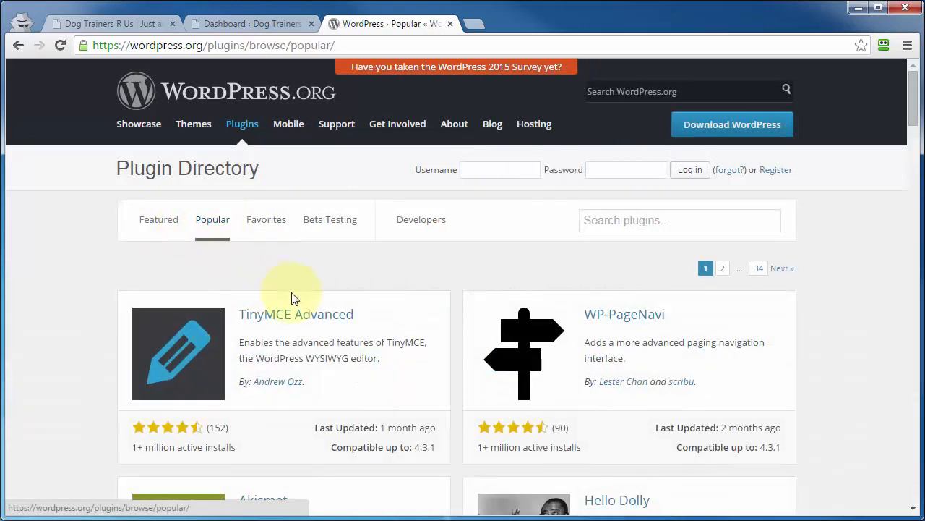
pyautogui.scroll(-1, 304, 297)
pyautogui.scroll(-1, 305, 298)
pyautogui.scroll(-1, 304, 298)
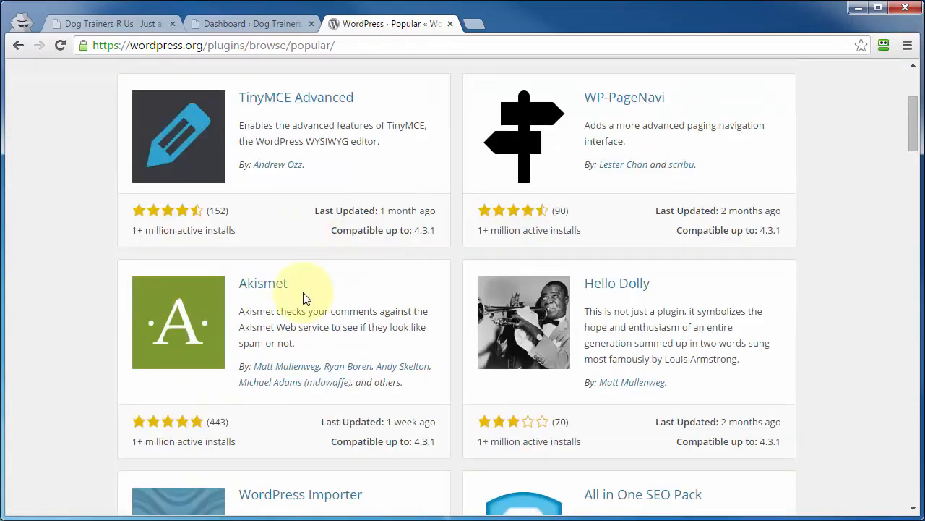
# Step: Open the Akismet plugin's directory page and review its description, compatibility, active installs and ratings
pyautogui.click(264, 285)
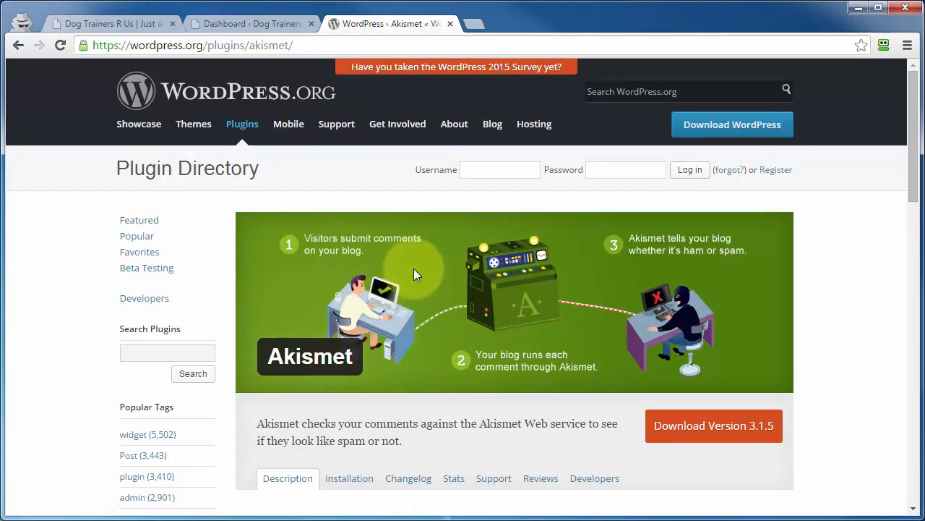
pyautogui.scroll(-1, 427, 295)
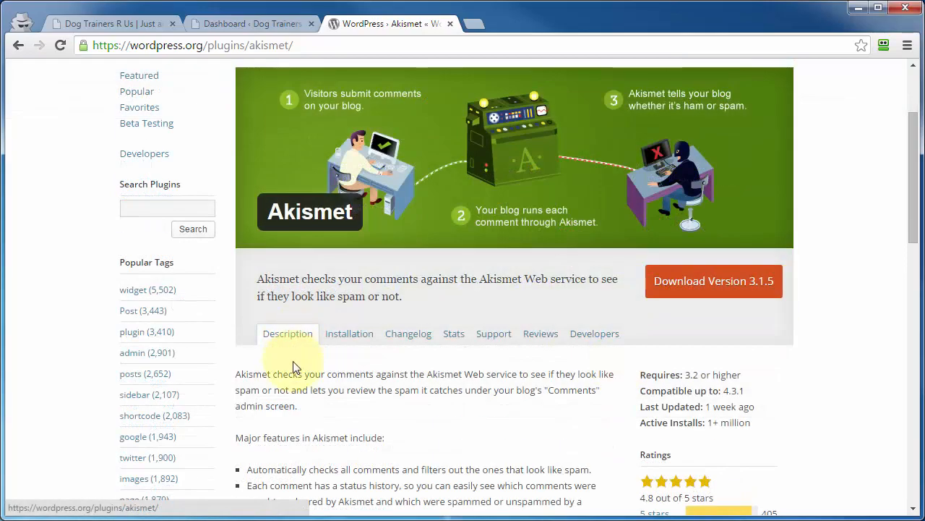
pyautogui.scroll(-2, 295, 372)
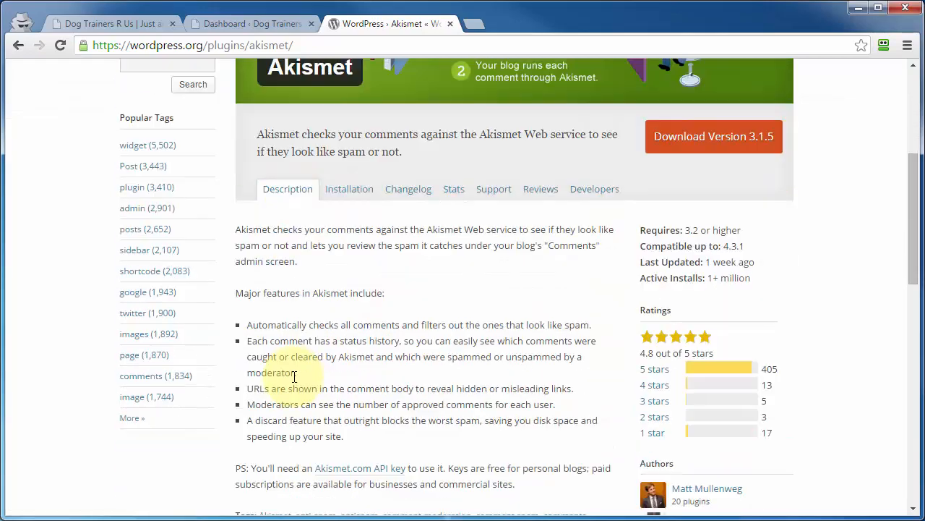
pyautogui.scroll(1, 294, 374)
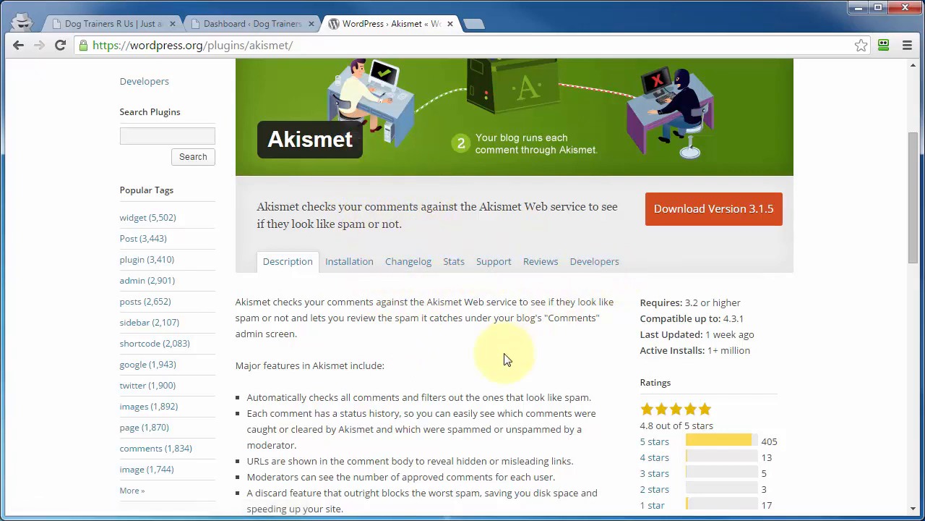
pyautogui.scroll(-1, 505, 355)
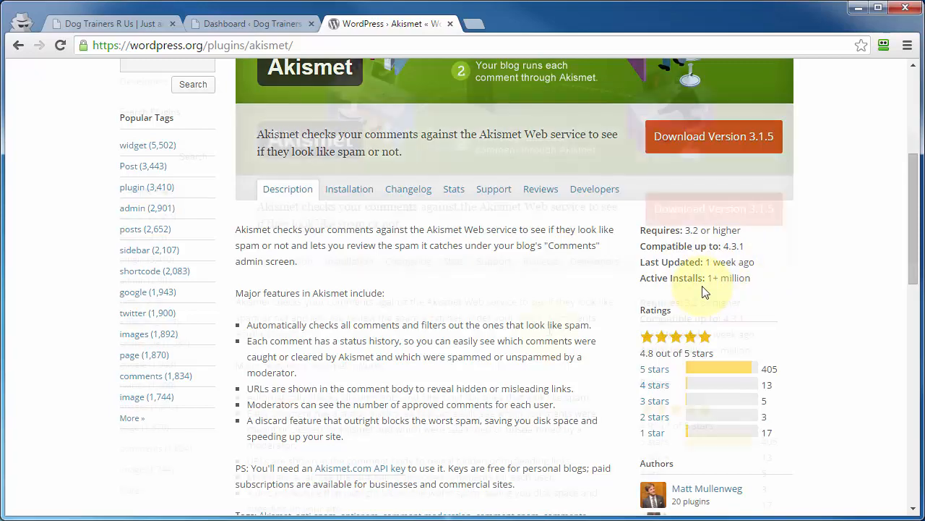
pyautogui.scroll(4, 548, 329)
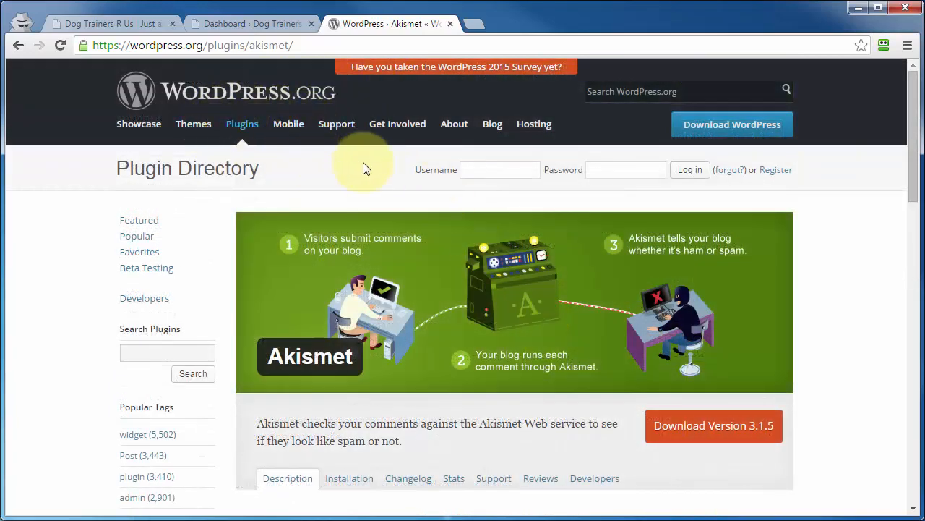
# Step: Switch to the Dog Trainers R Us dashboard, view the installed plugins and open the page for adding new ones
pyautogui.click(238, 25)
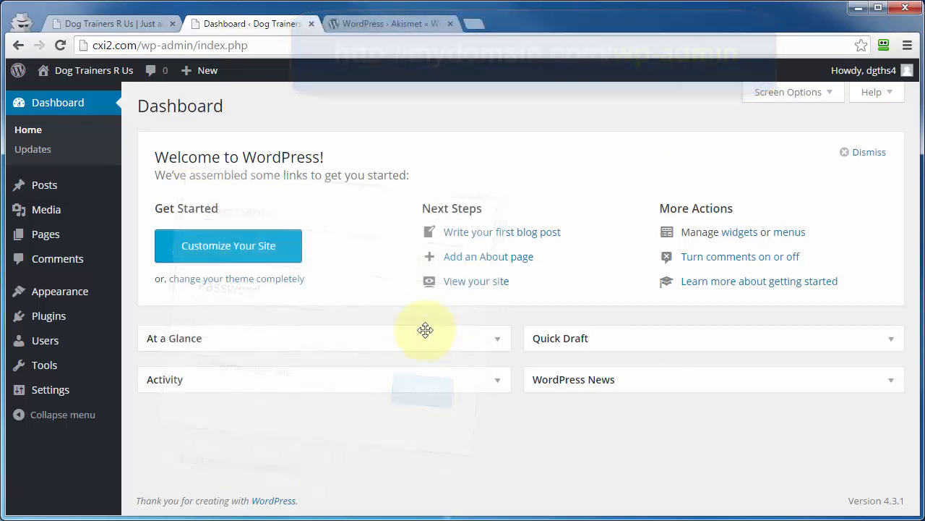
pyautogui.moveTo(37, 325)
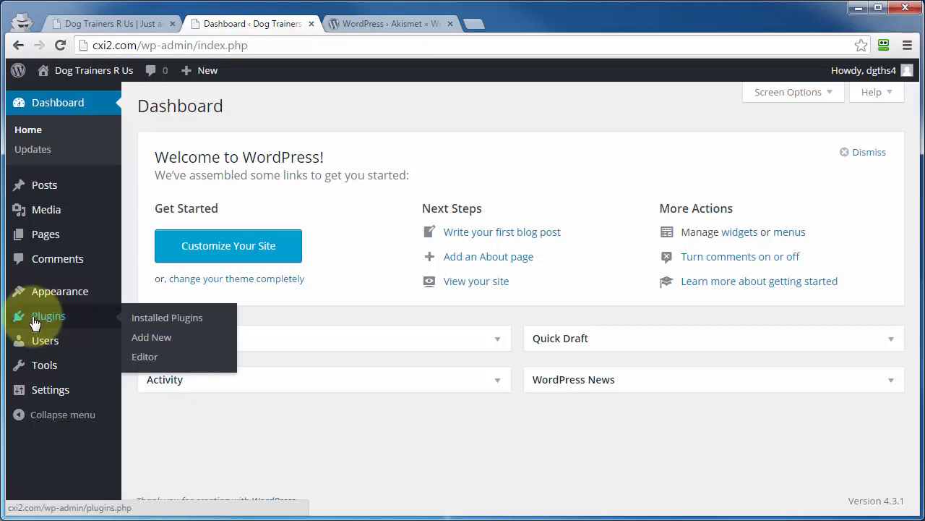
pyautogui.click(146, 320)
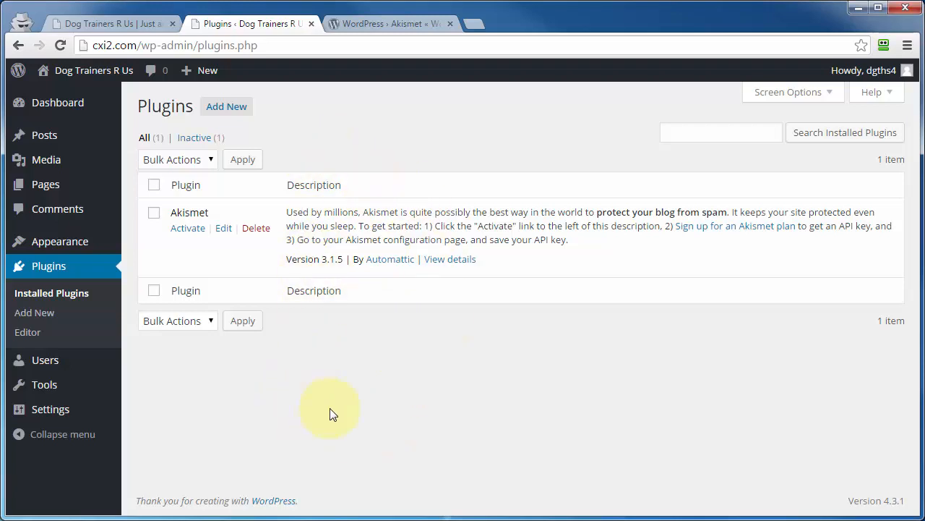
pyautogui.click(218, 110)
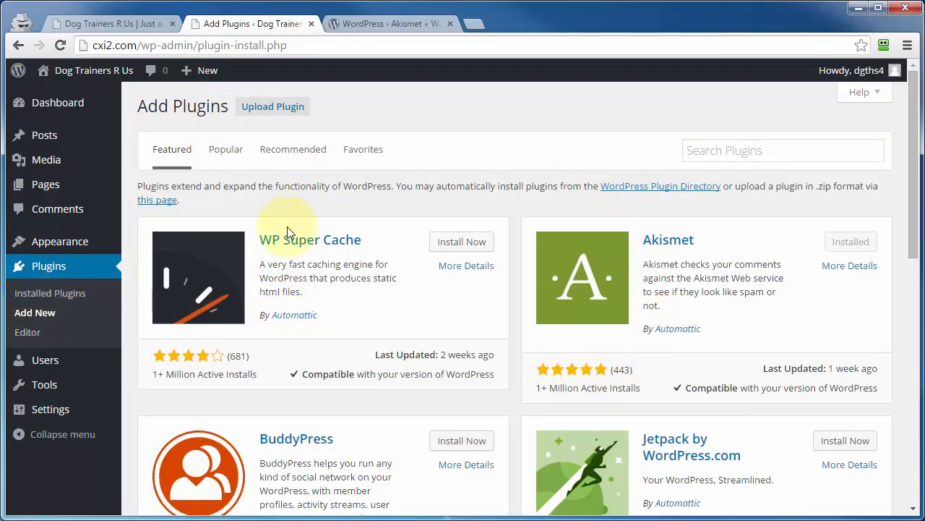
# Step: Compare the WordPress.org plugin directory with the dashboard's Add Plugins page, checking its Favorites and Featured listings
pyautogui.click(372, 24)
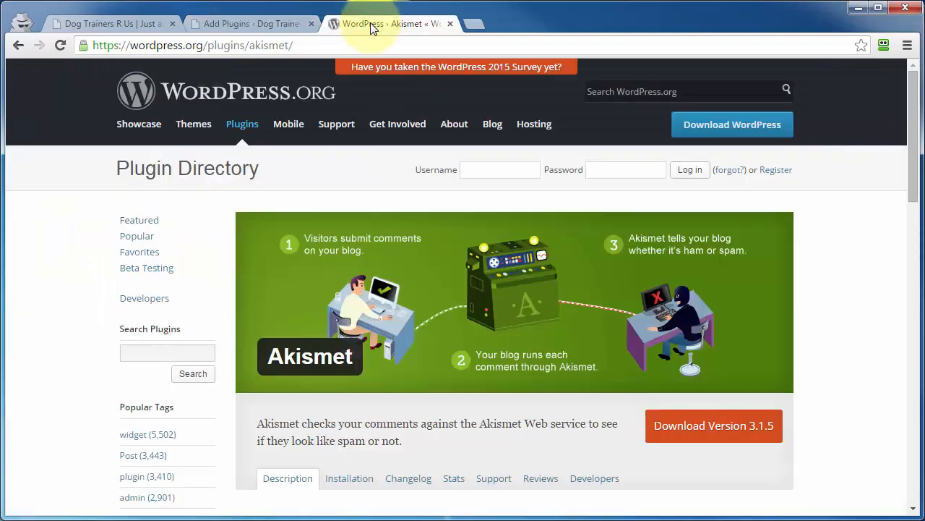
pyautogui.click(239, 123)
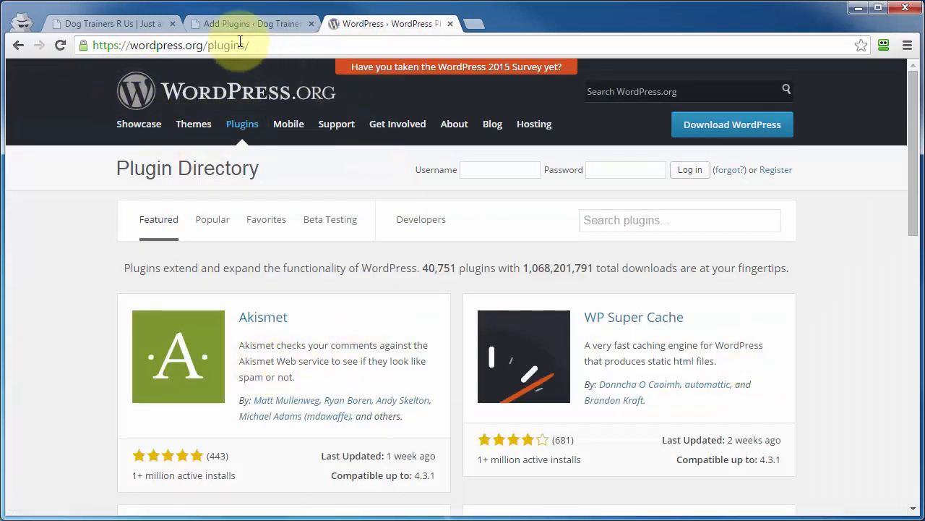
pyautogui.click(246, 23)
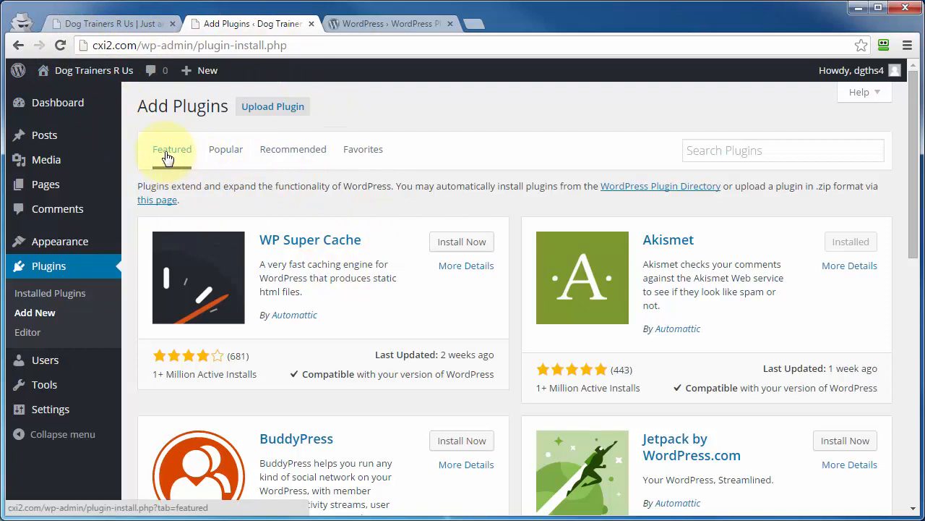
pyautogui.click(358, 157)
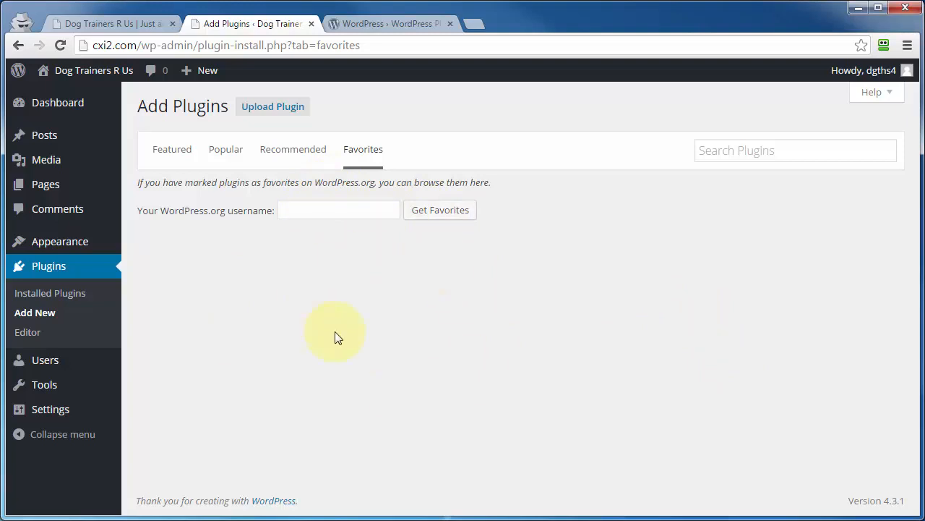
pyautogui.click(167, 151)
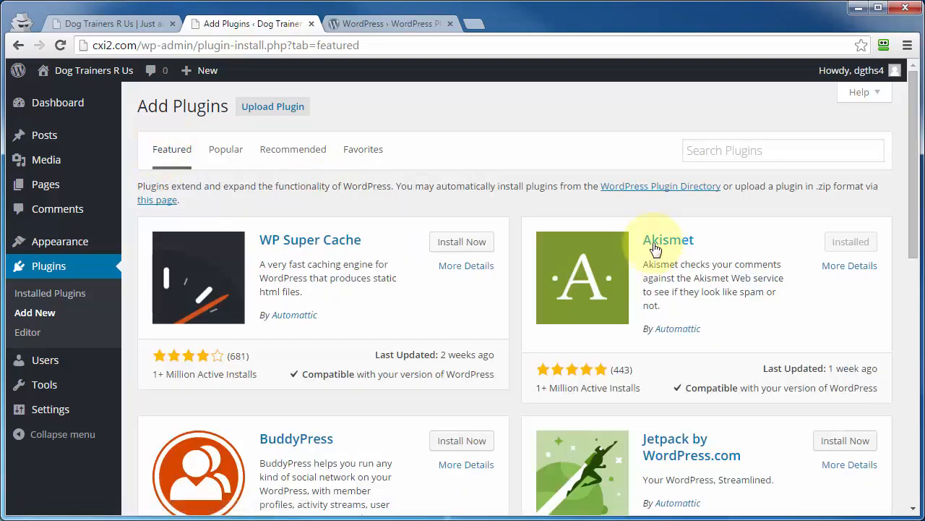
# Step: View the Akismet plugin's details from the Add Plugins page, read its description and close the details
pyautogui.click(661, 243)
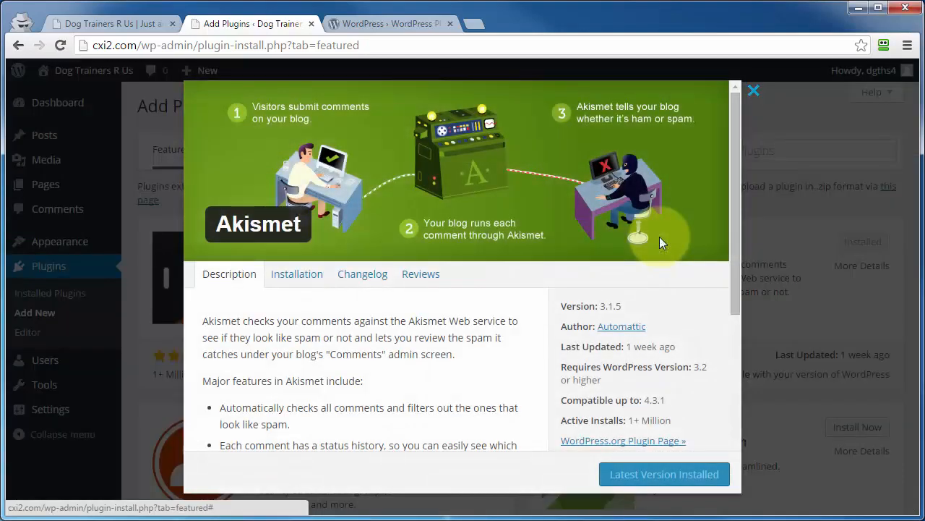
pyautogui.scroll(-5, 515, 347)
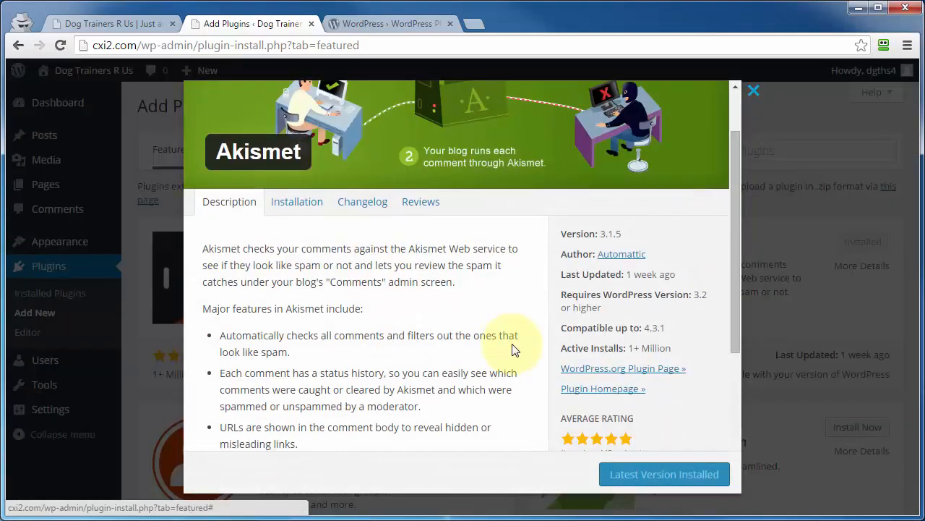
pyautogui.scroll(5, 514, 345)
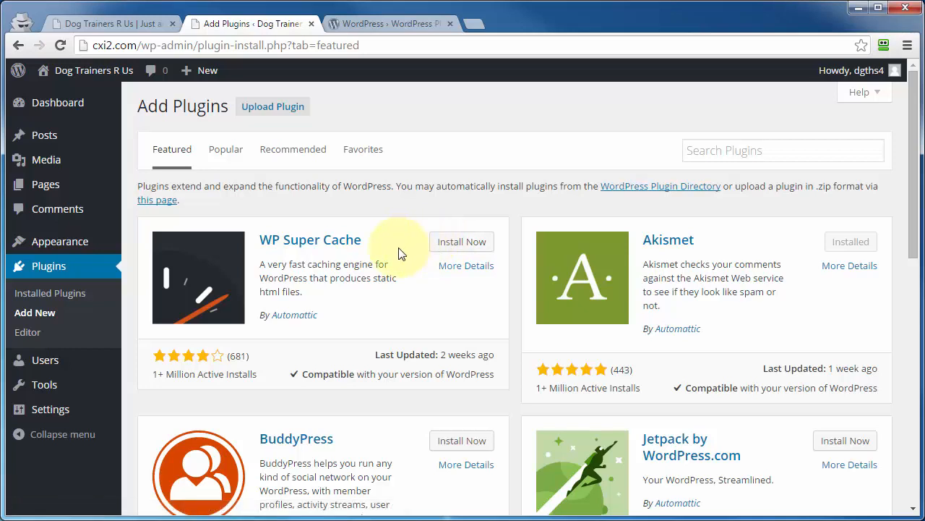
# Step: Examine the option for uploading a plugin in .zip format and return to the featured plugins in the dashboard
pyautogui.click(389, 22)
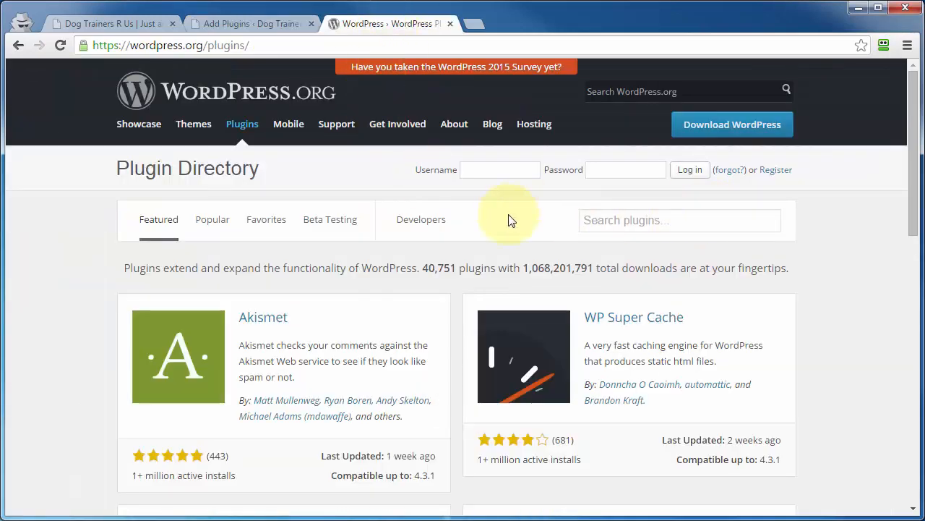
pyautogui.click(275, 24)
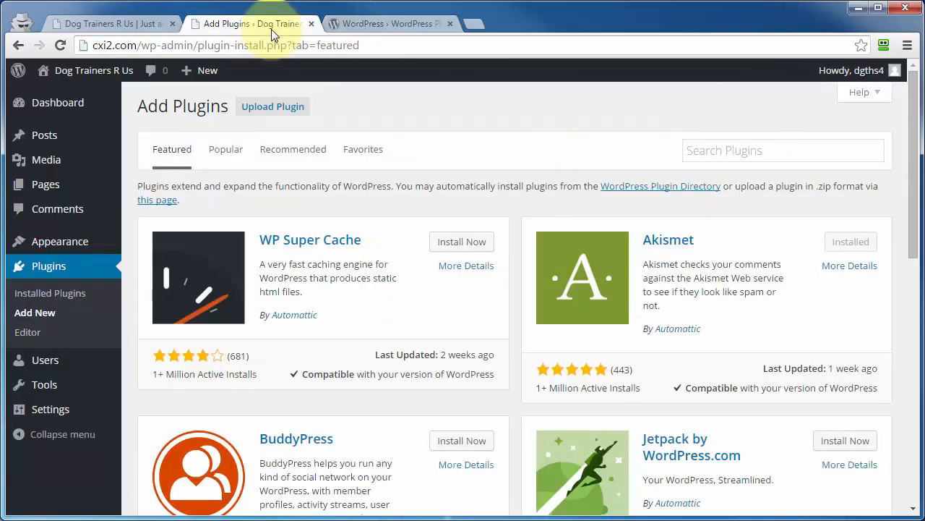
pyautogui.click(261, 112)
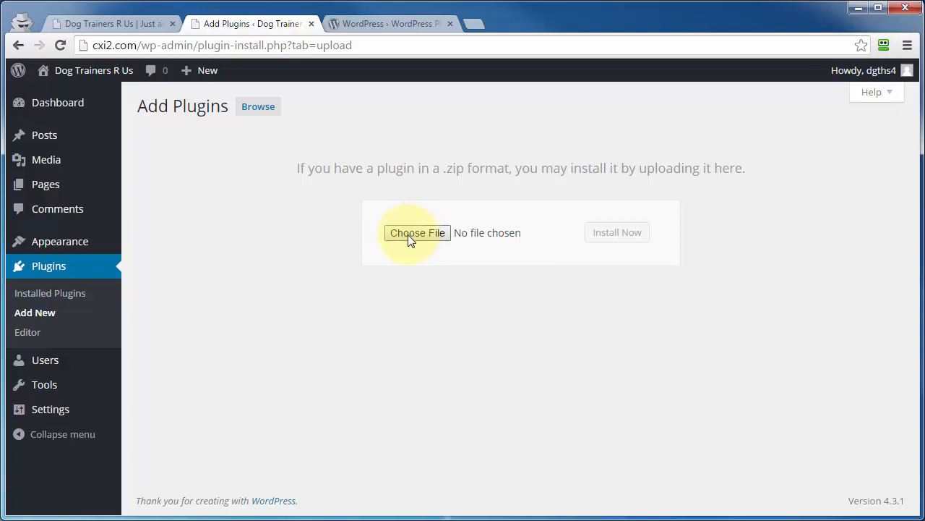
pyautogui.click(376, 22)
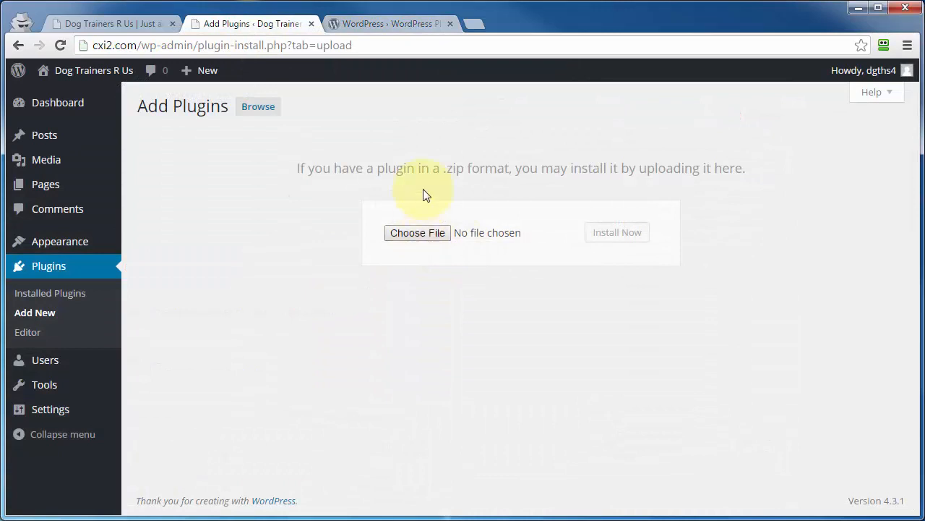
pyautogui.click(18, 46)
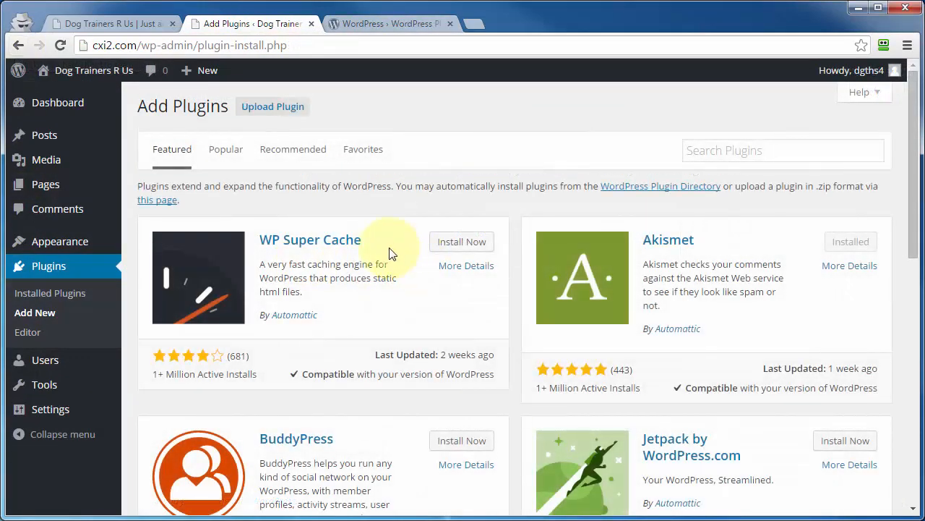
# Step: Install and activate the WP Super Cache plugin, and deactivate it again
pyautogui.click(463, 243)
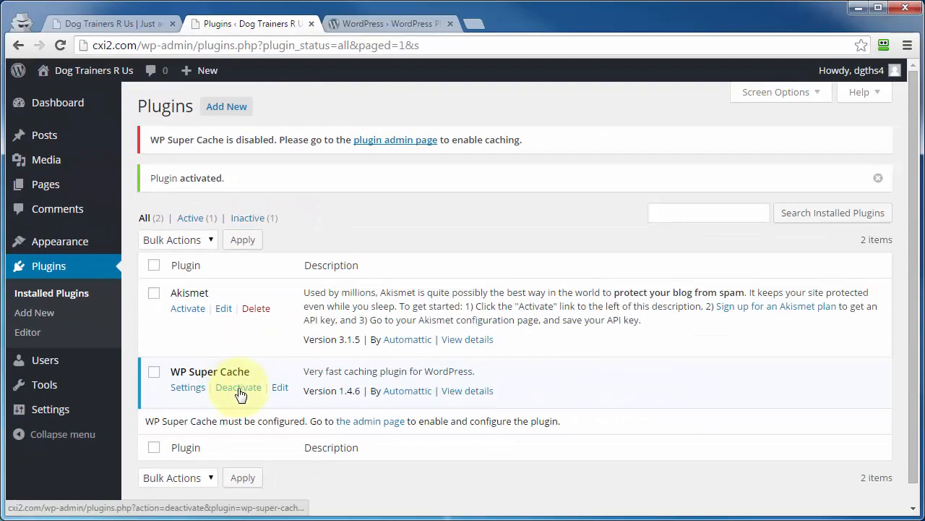
pyautogui.click(273, 366)
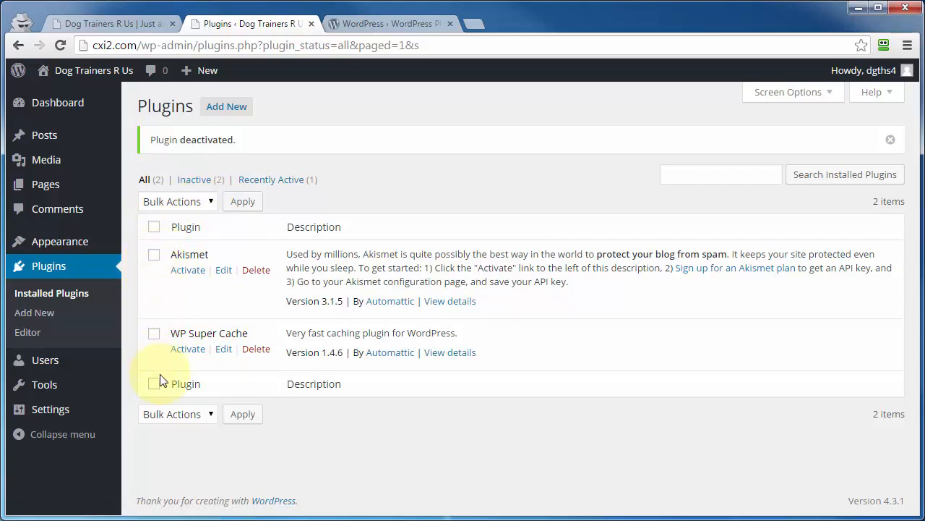
pyautogui.click(155, 257)
pyautogui.click(155, 335)
pyautogui.click(209, 200)
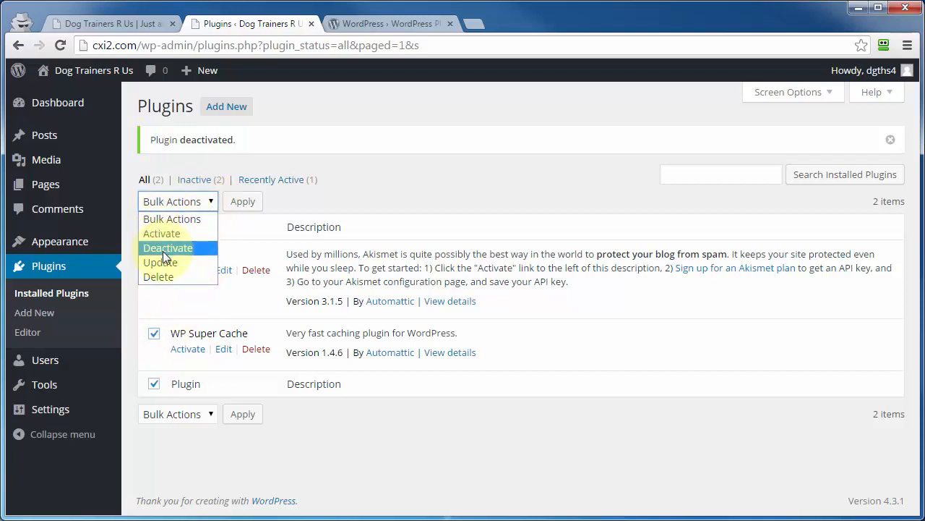
pyautogui.click(157, 276)
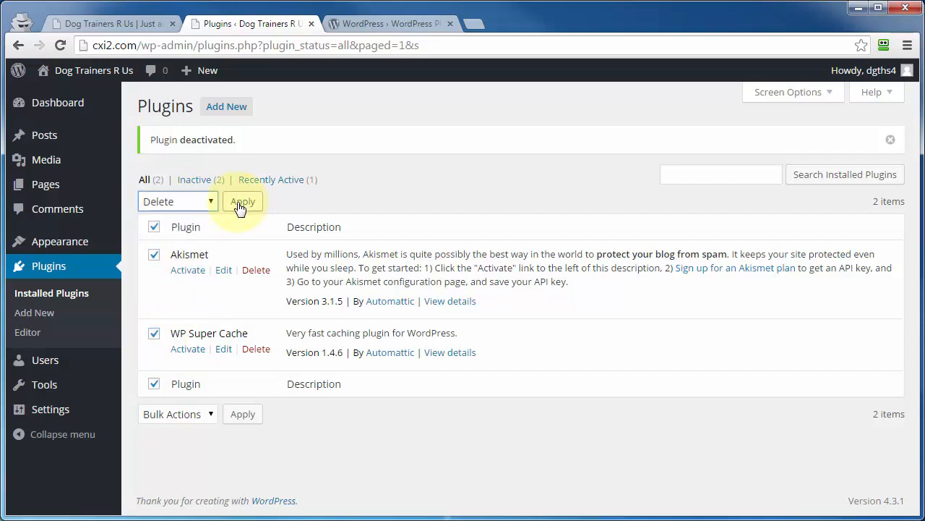
pyautogui.click(154, 227)
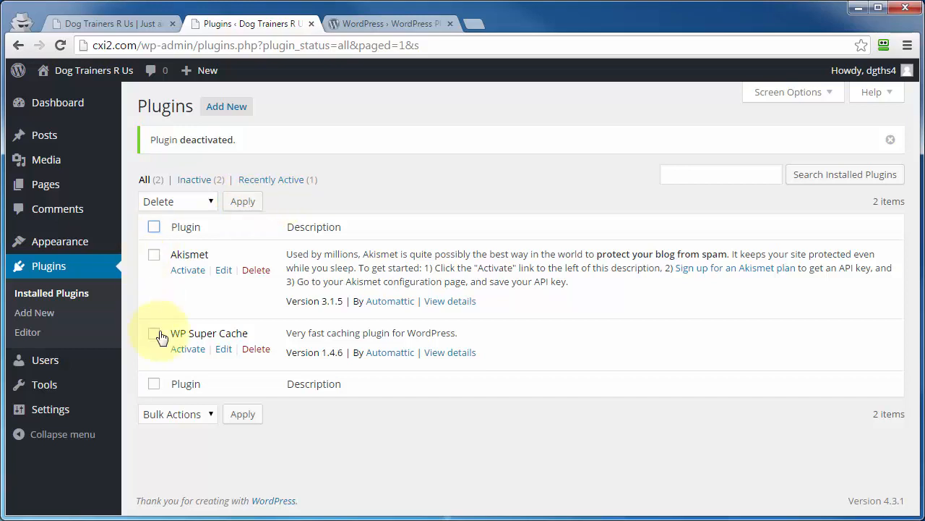
# Step: Delete the WP Super Cache plugin along with its files and data
pyautogui.click(256, 350)
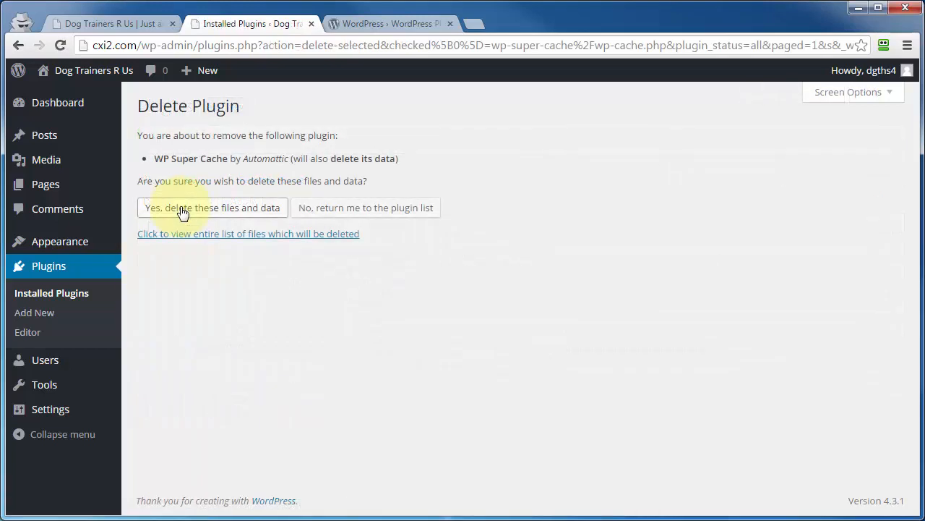
pyautogui.click(180, 210)
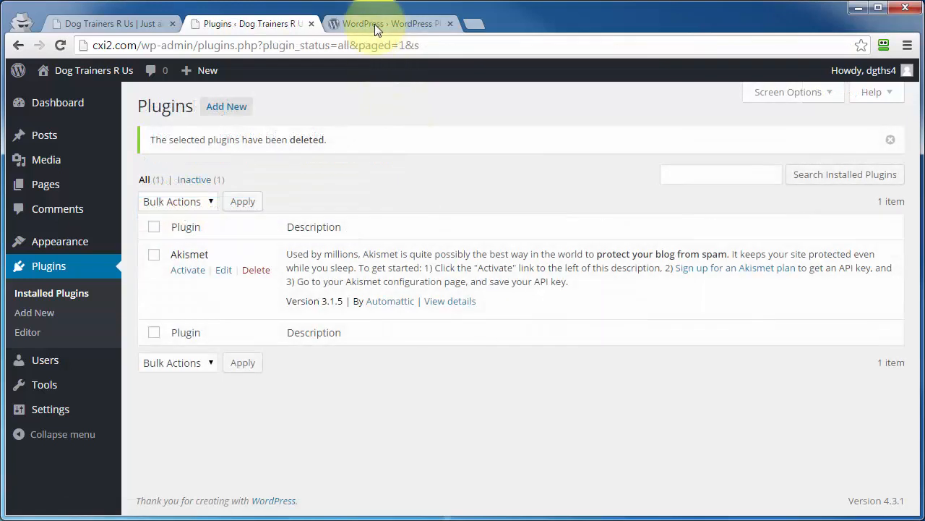
# Step: Download WP Super Cache version 1.4.6 from its page in the WordPress.org plugin directory and bring the FileZilla window into view
pyautogui.click(374, 26)
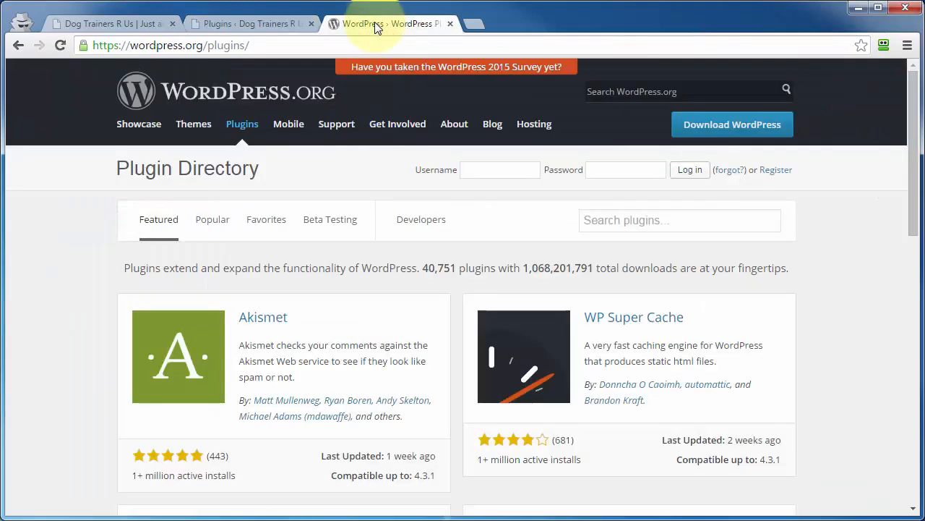
pyautogui.click(620, 325)
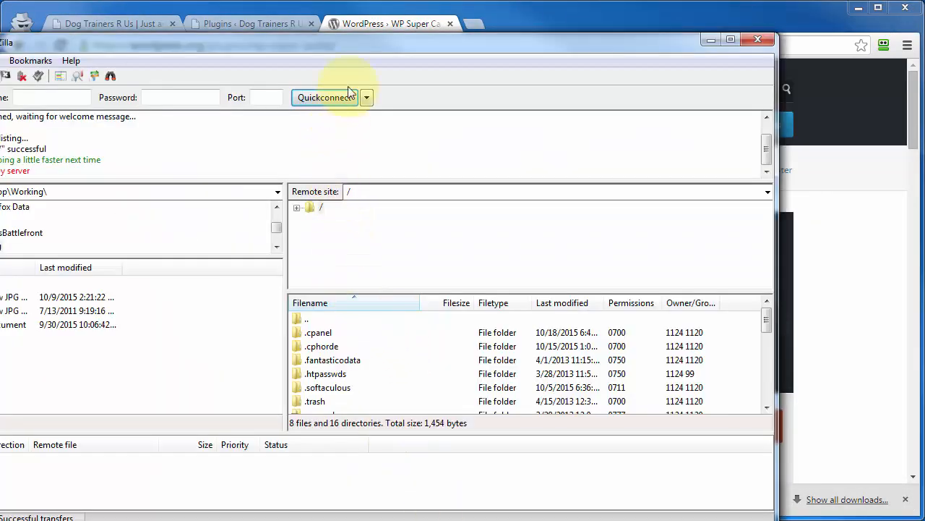
pyautogui.moveTo(355, 45); pyautogui.dragTo(473, 1)
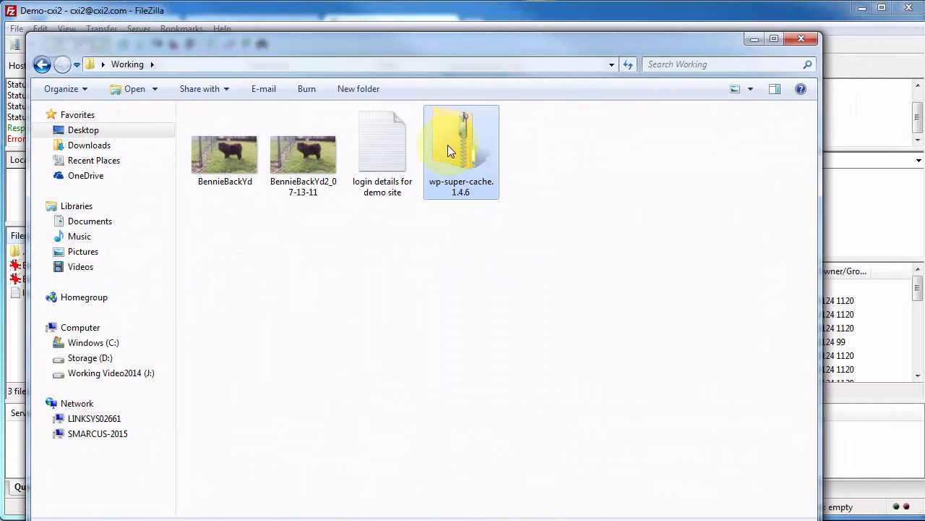
# Step: Extract the wp-super-cache.1.4.6 archive into its own folder in Working and check the files in the nested wp-super-cache folder
pyautogui.rightClick(451, 153)
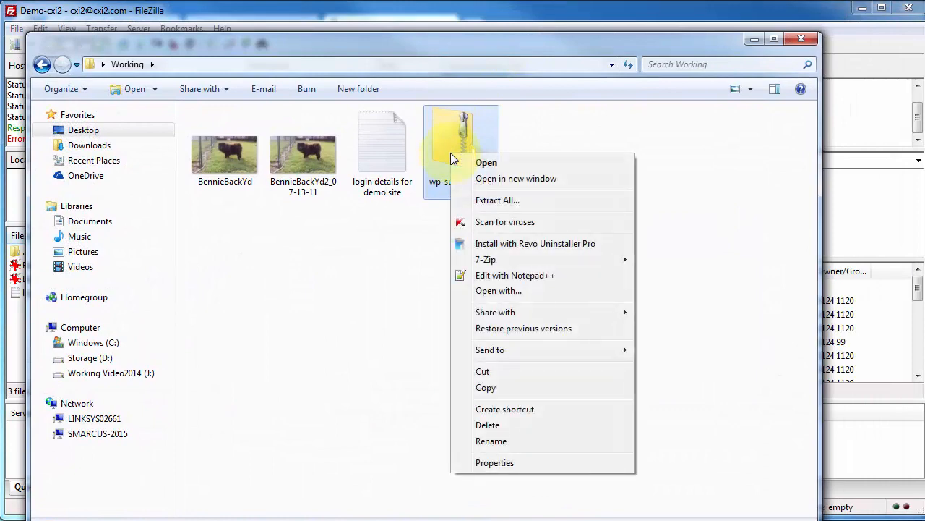
pyautogui.moveTo(491, 260)
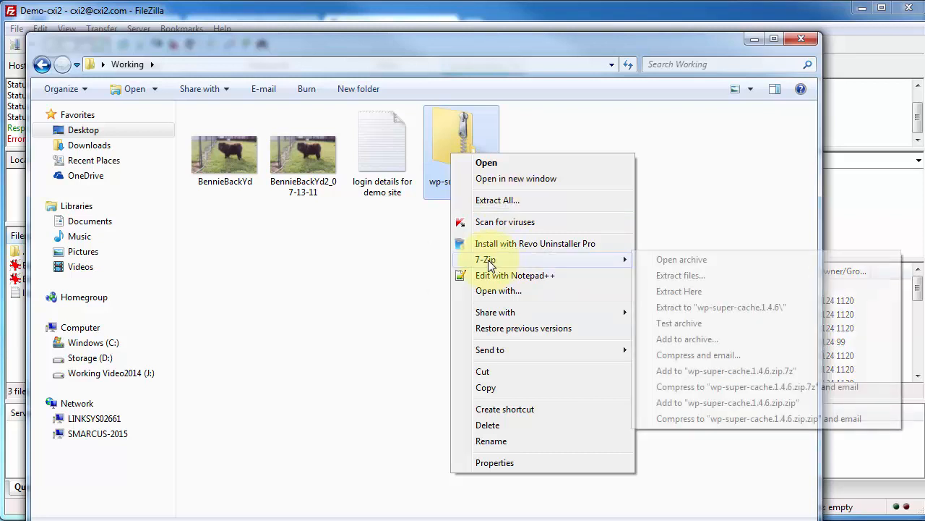
pyautogui.click(680, 313)
pyautogui.doubleClick(233, 160)
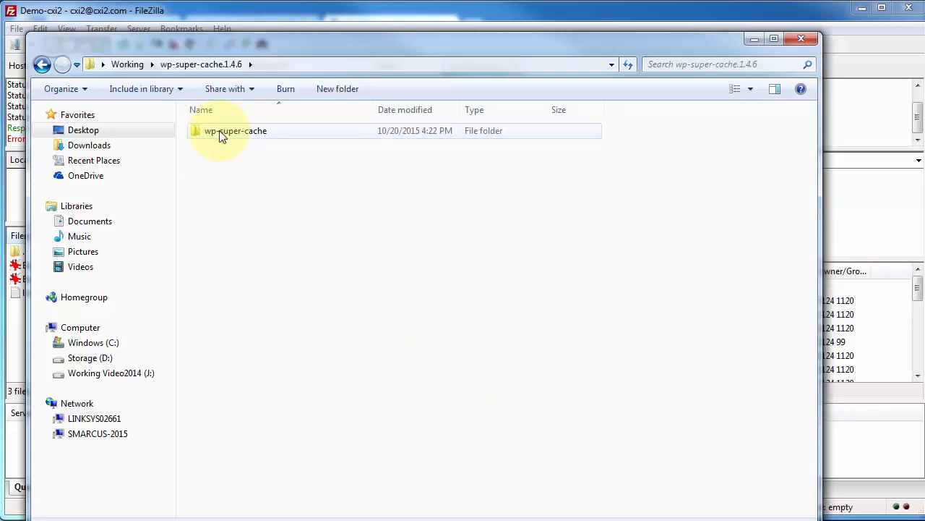
pyautogui.doubleClick(222, 136)
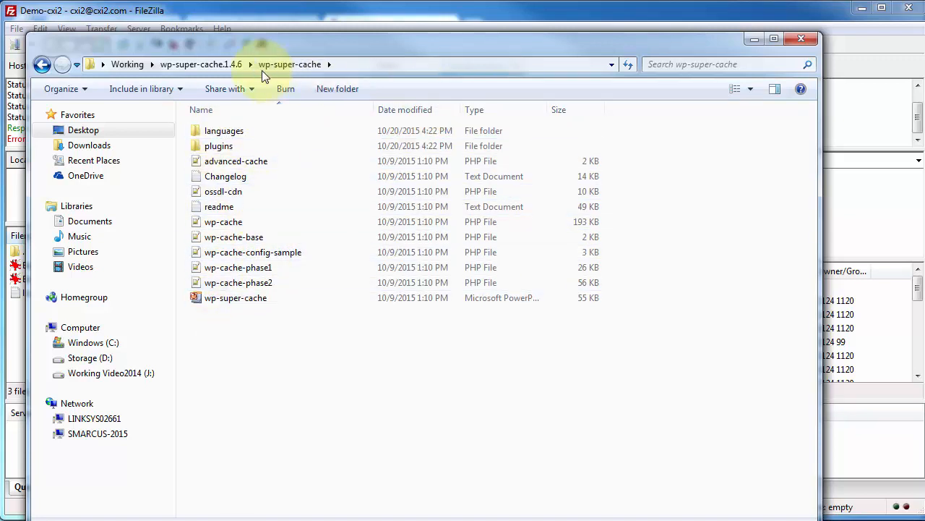
pyautogui.click(230, 64)
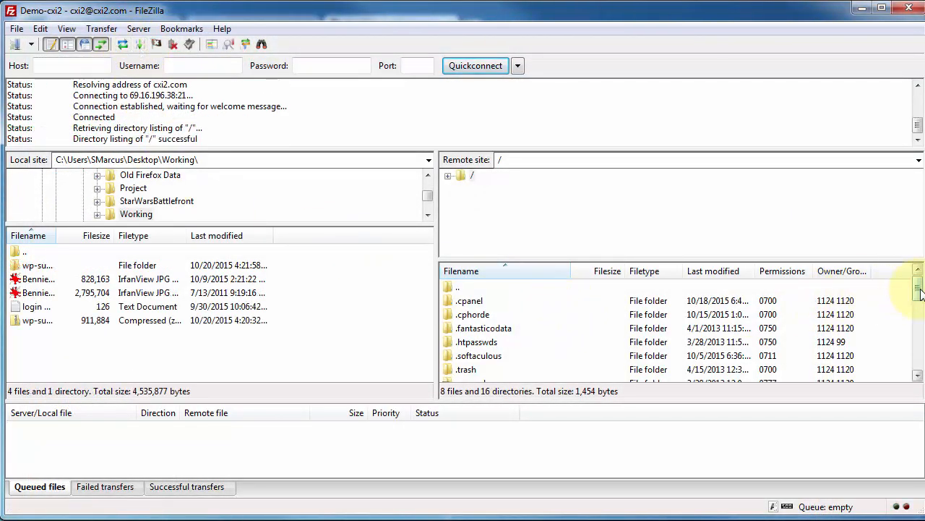
# Step: Open the /public_html/wp-content/plugins folder on the remote site in FileZilla
pyautogui.scroll(-3, 920, 293)
pyautogui.click(465, 329)
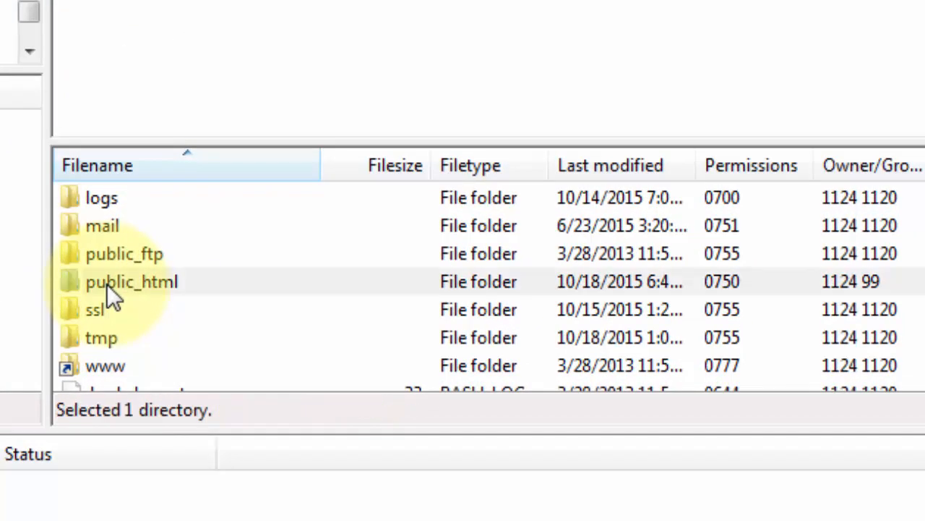
pyautogui.doubleClick(107, 284)
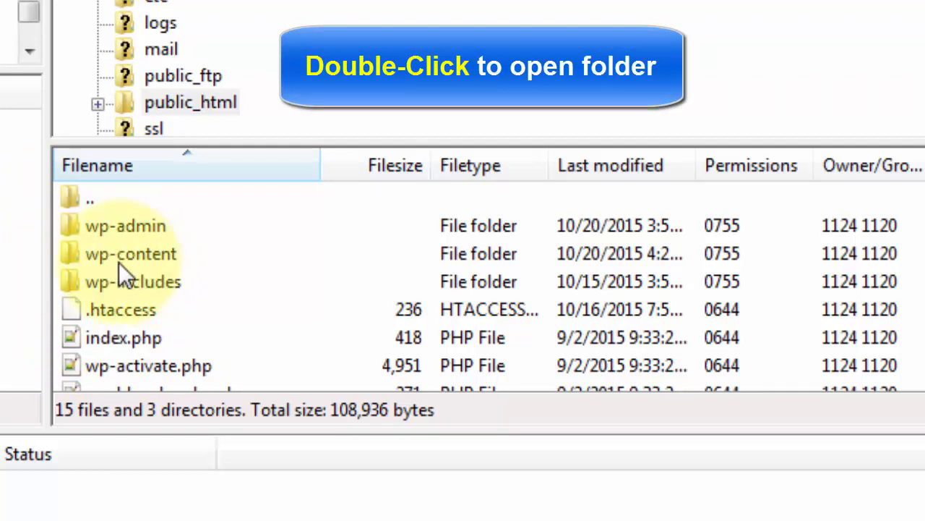
pyautogui.doubleClick(84, 257)
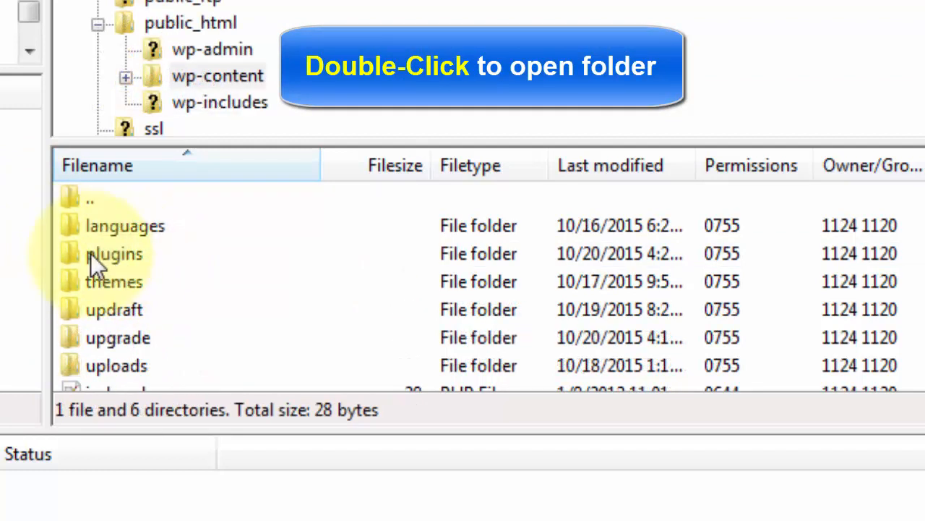
pyautogui.doubleClick(90, 254)
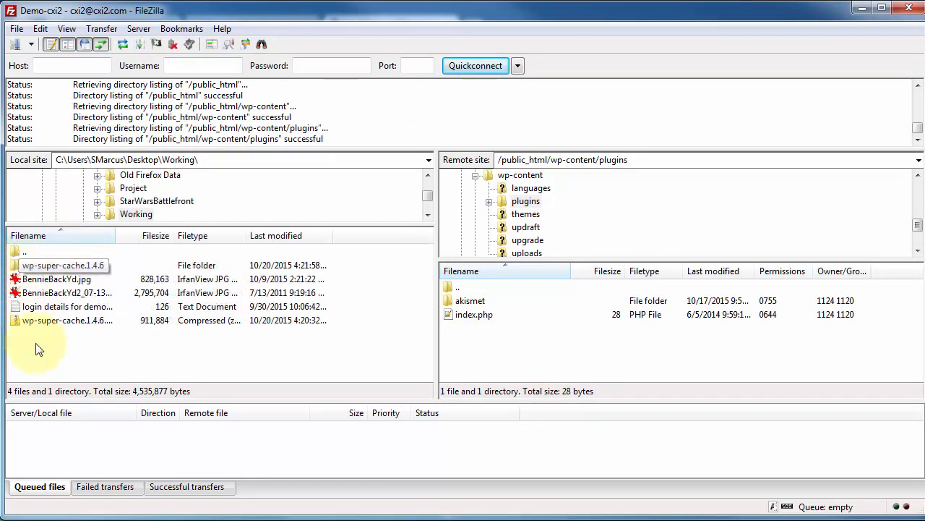
# Step: Upload the inner wp-super-cache folder from the local wp-super-cache.1.4.6 folder to the server's plugins folder
pyautogui.doubleClick(30, 269)
pyautogui.doubleClick(38, 269)
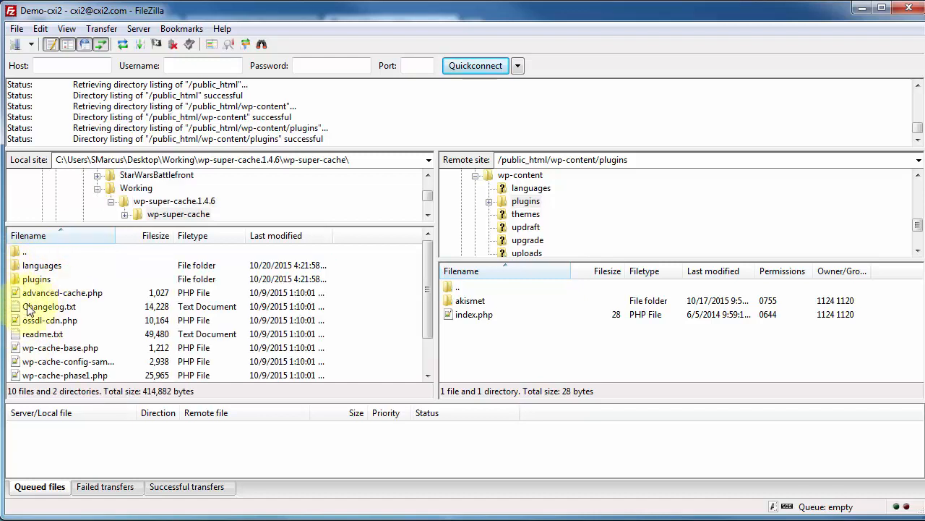
pyautogui.click(139, 206)
pyautogui.moveTo(51, 266); pyautogui.dragTo(520, 344)
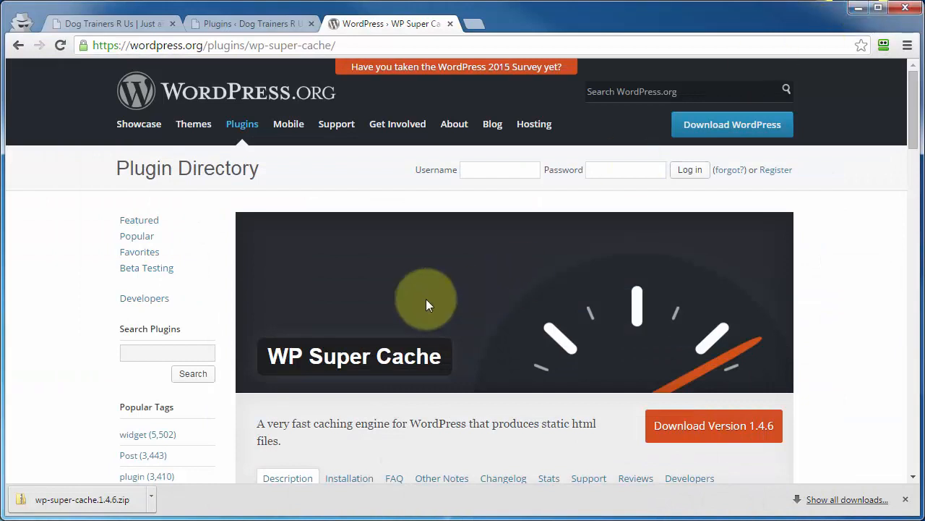
# Step: Switch to the WordPress dashboard, activate the uploaded WP Super Cache plugin and return to its WordPress.org directory page
pyautogui.click(220, 26)
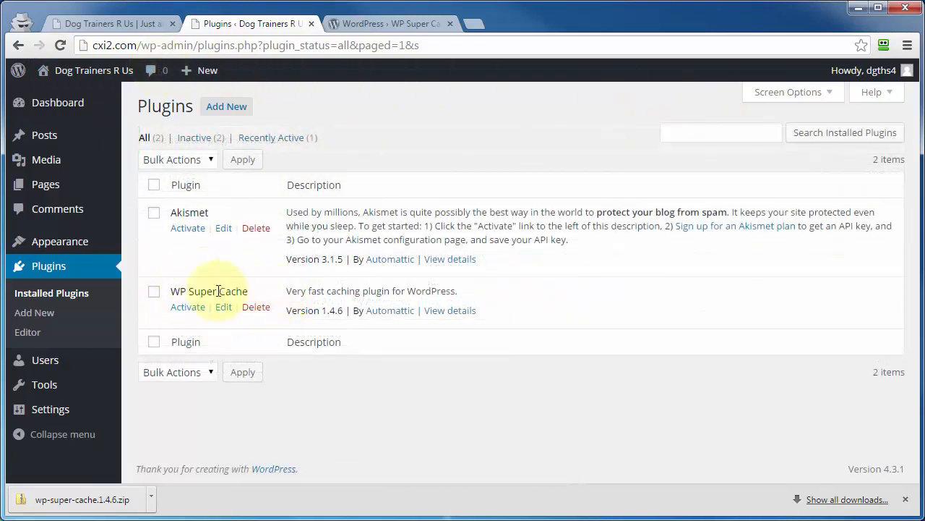
pyautogui.click(185, 308)
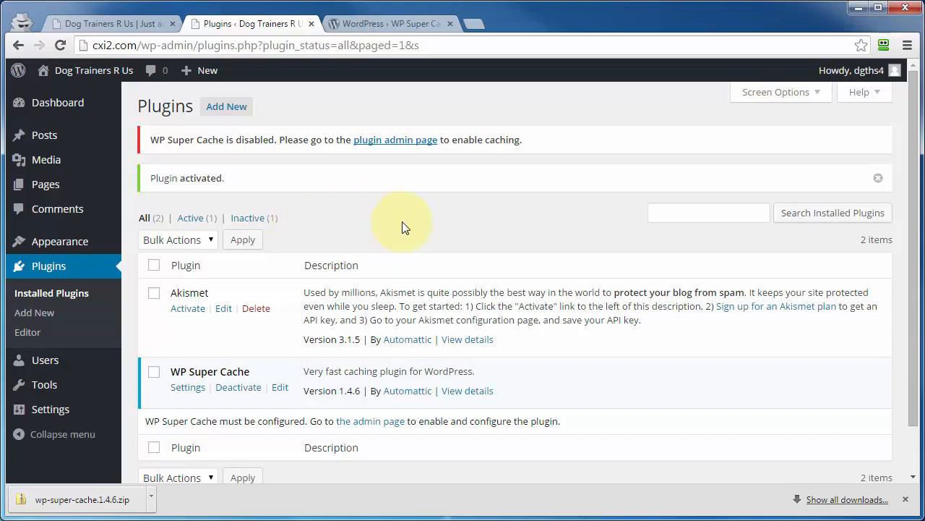
pyautogui.click(388, 24)
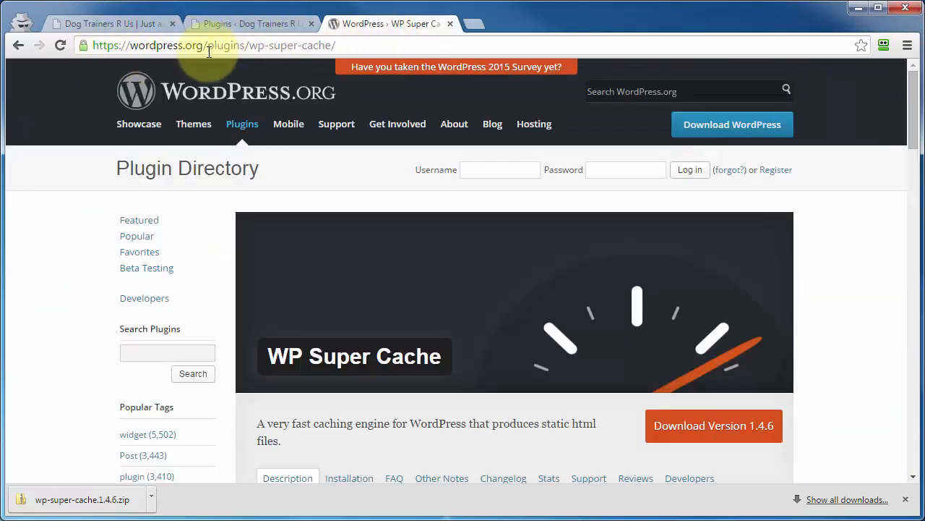